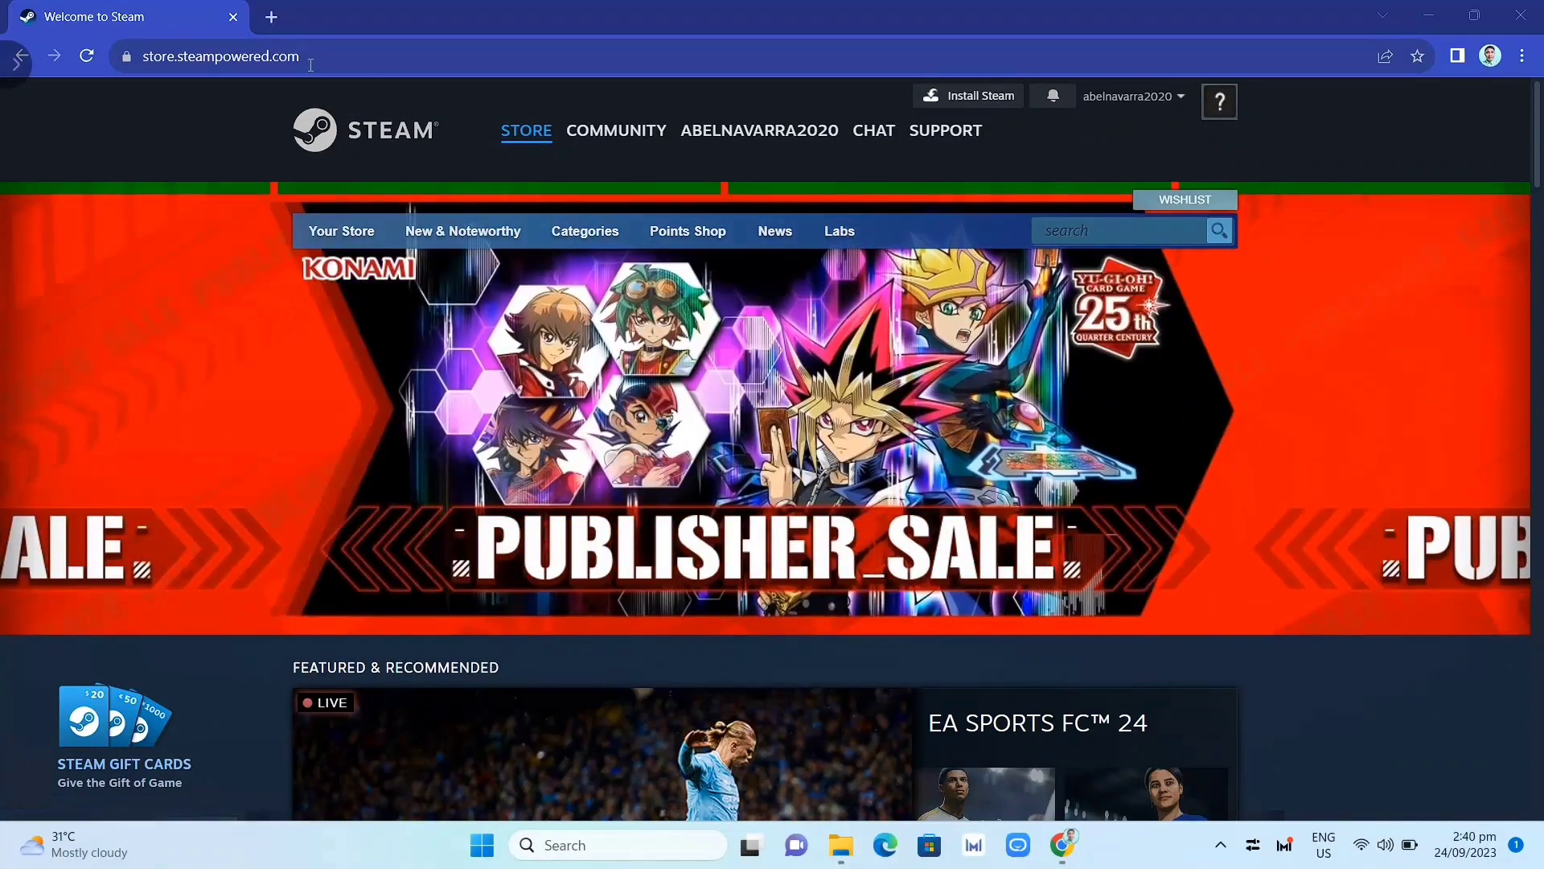
- Download SteamSetup.exe from Steam's Install Steam page in Chrome and run it
{"action": "left_click", "coordinate": [280, 57]}
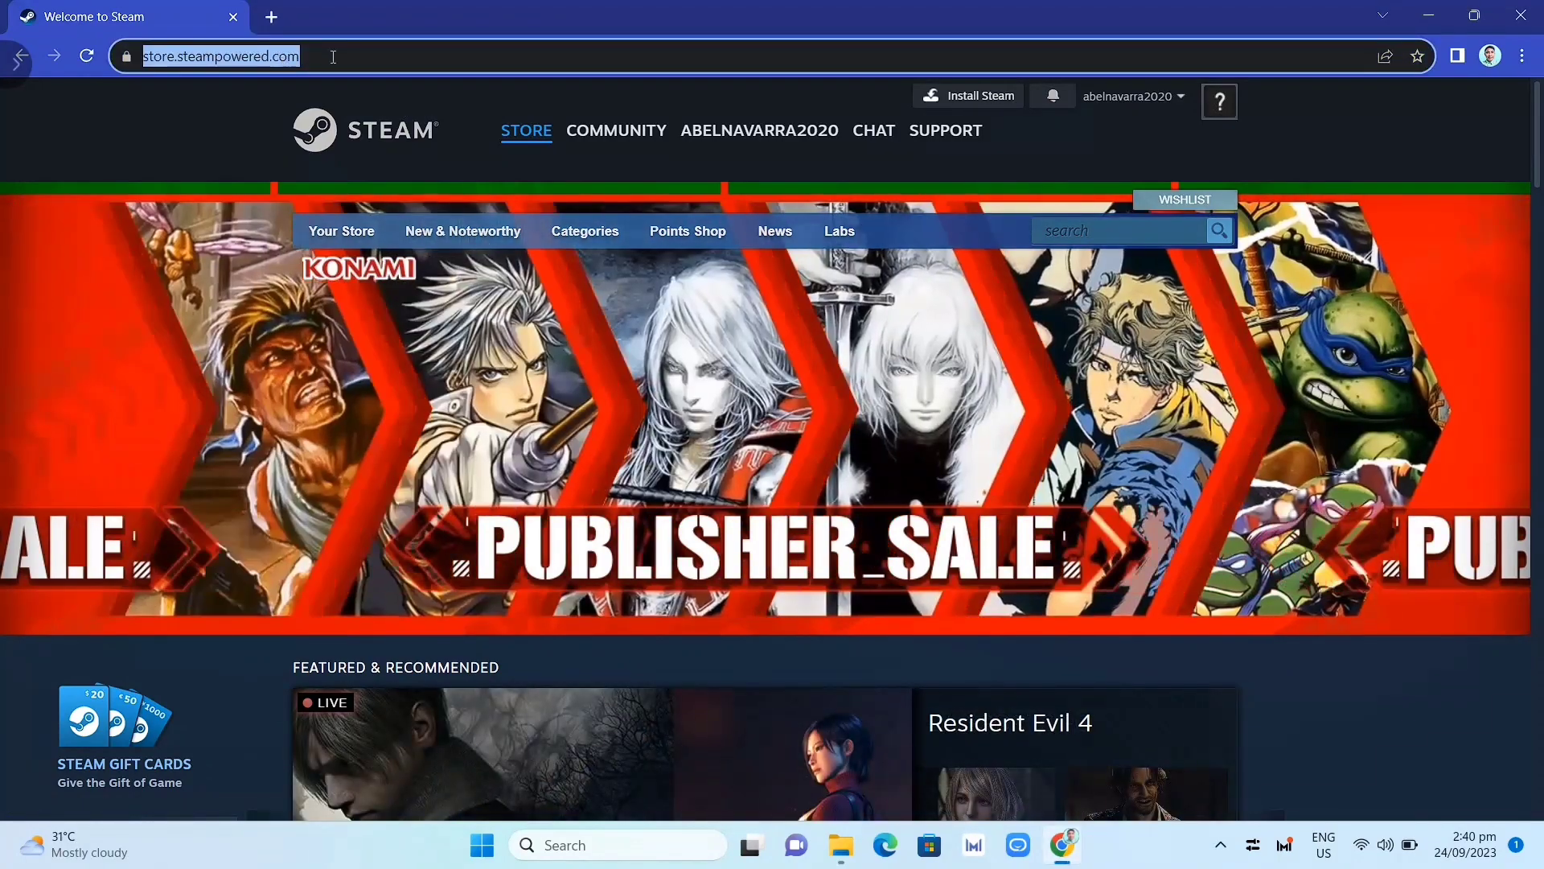
{"action": "left_click", "coordinate": [332, 57]}
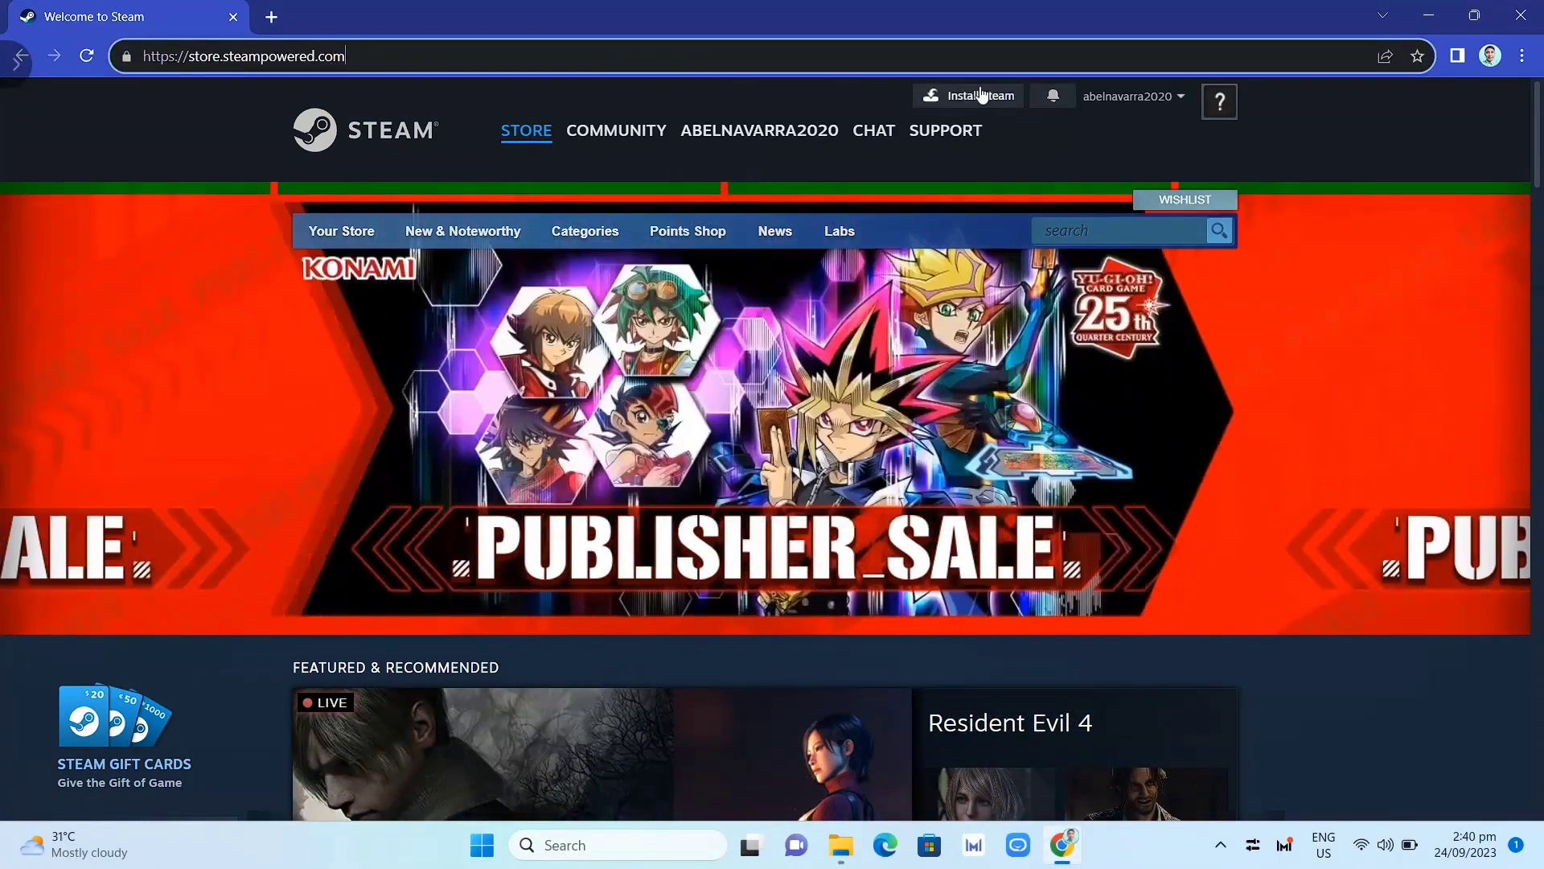
{"action": "left_click", "coordinate": [983, 98]}
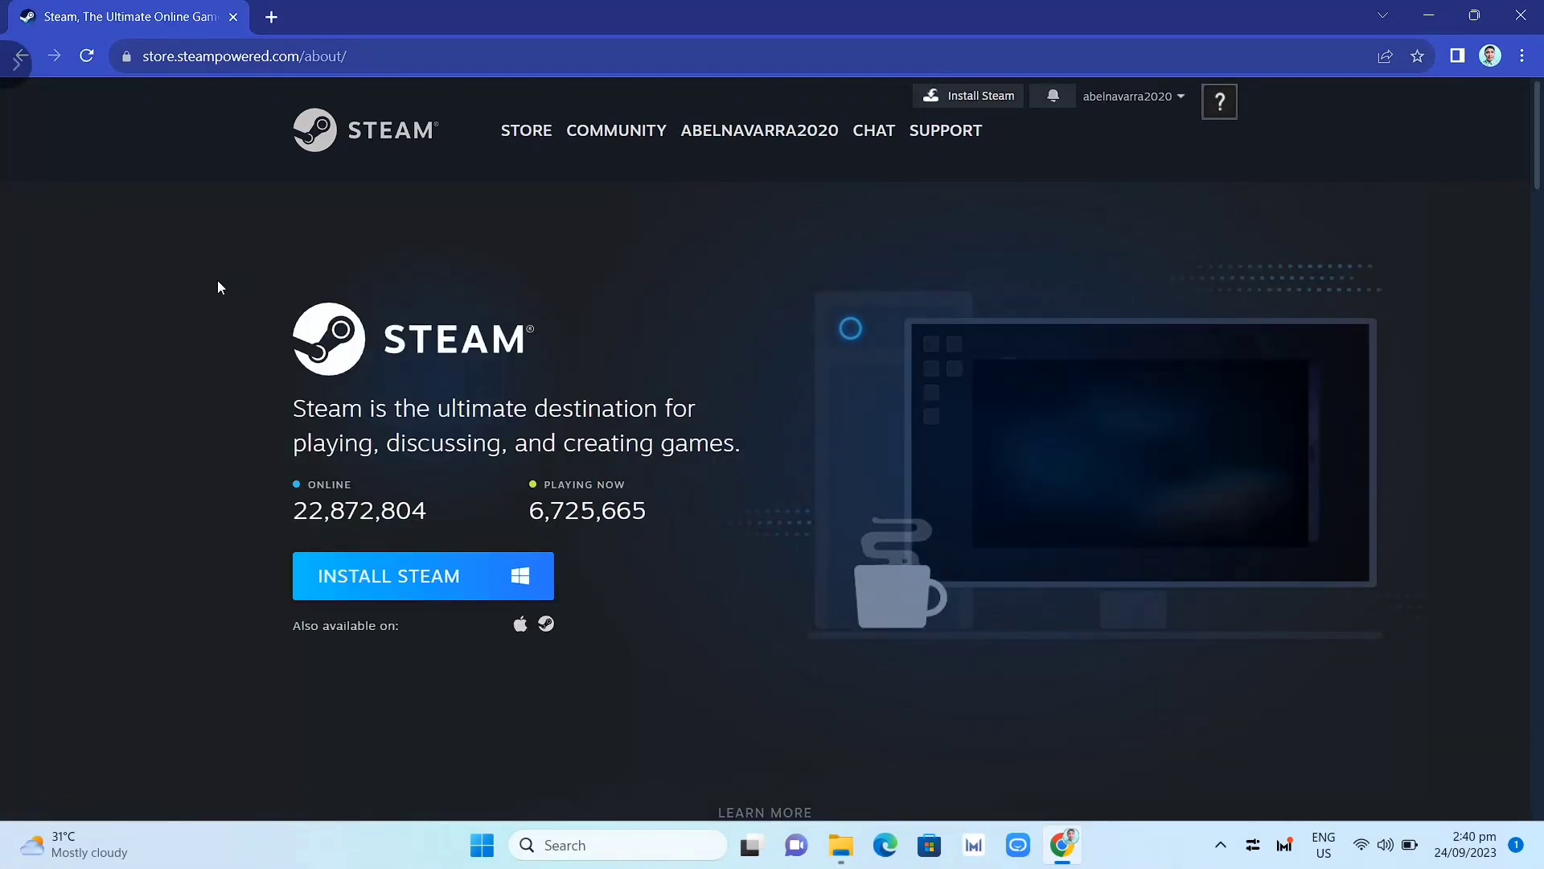
{"action": "left_click", "coordinate": [435, 585]}
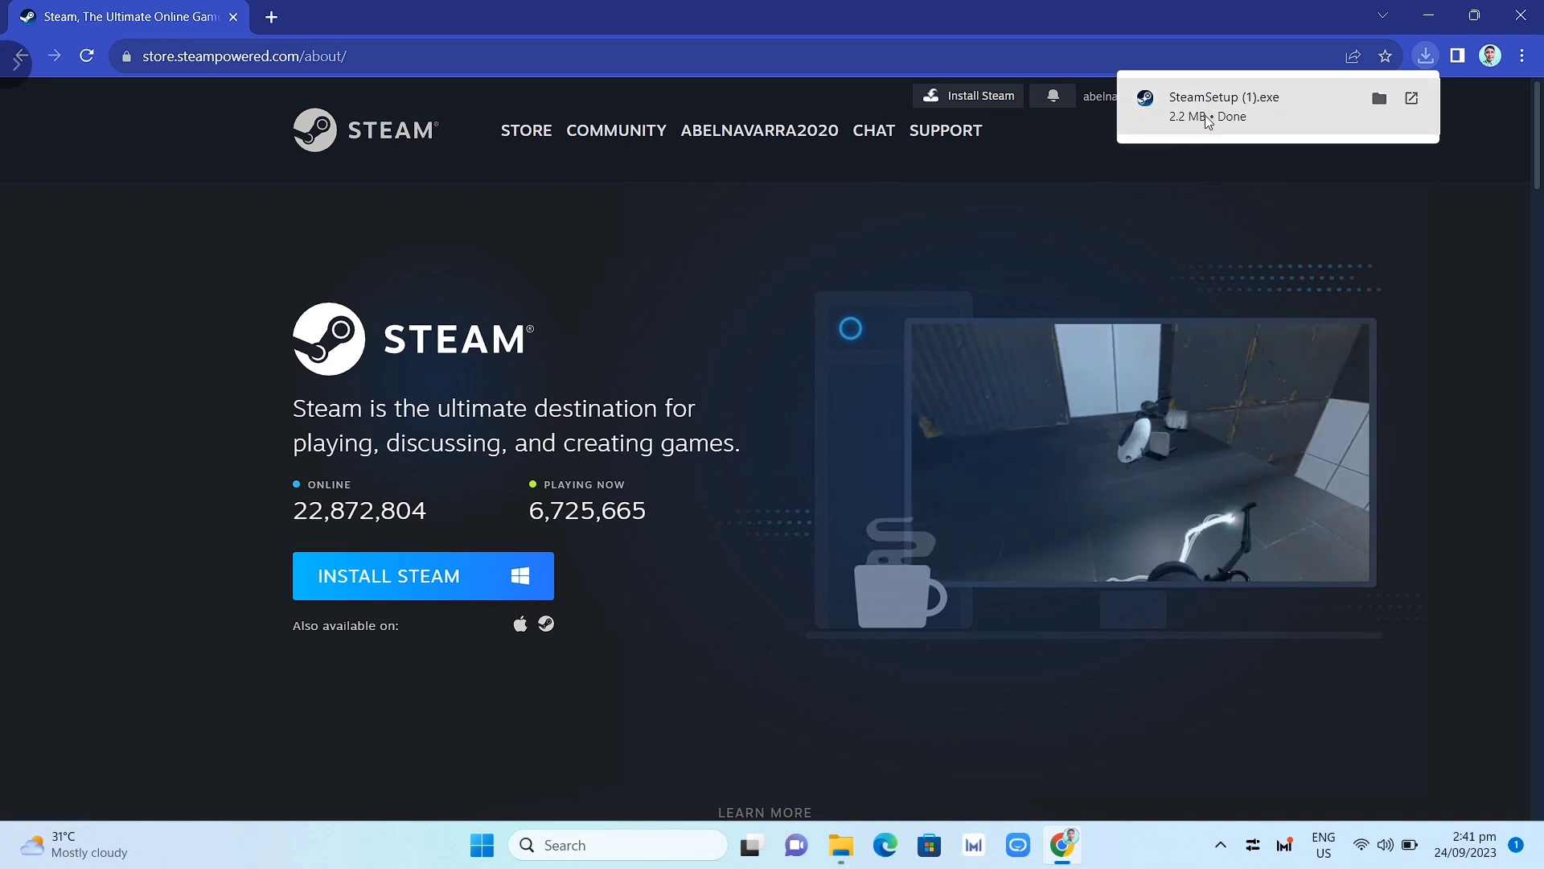
{"action": "mouse_move", "coordinate": [1267, 106]}
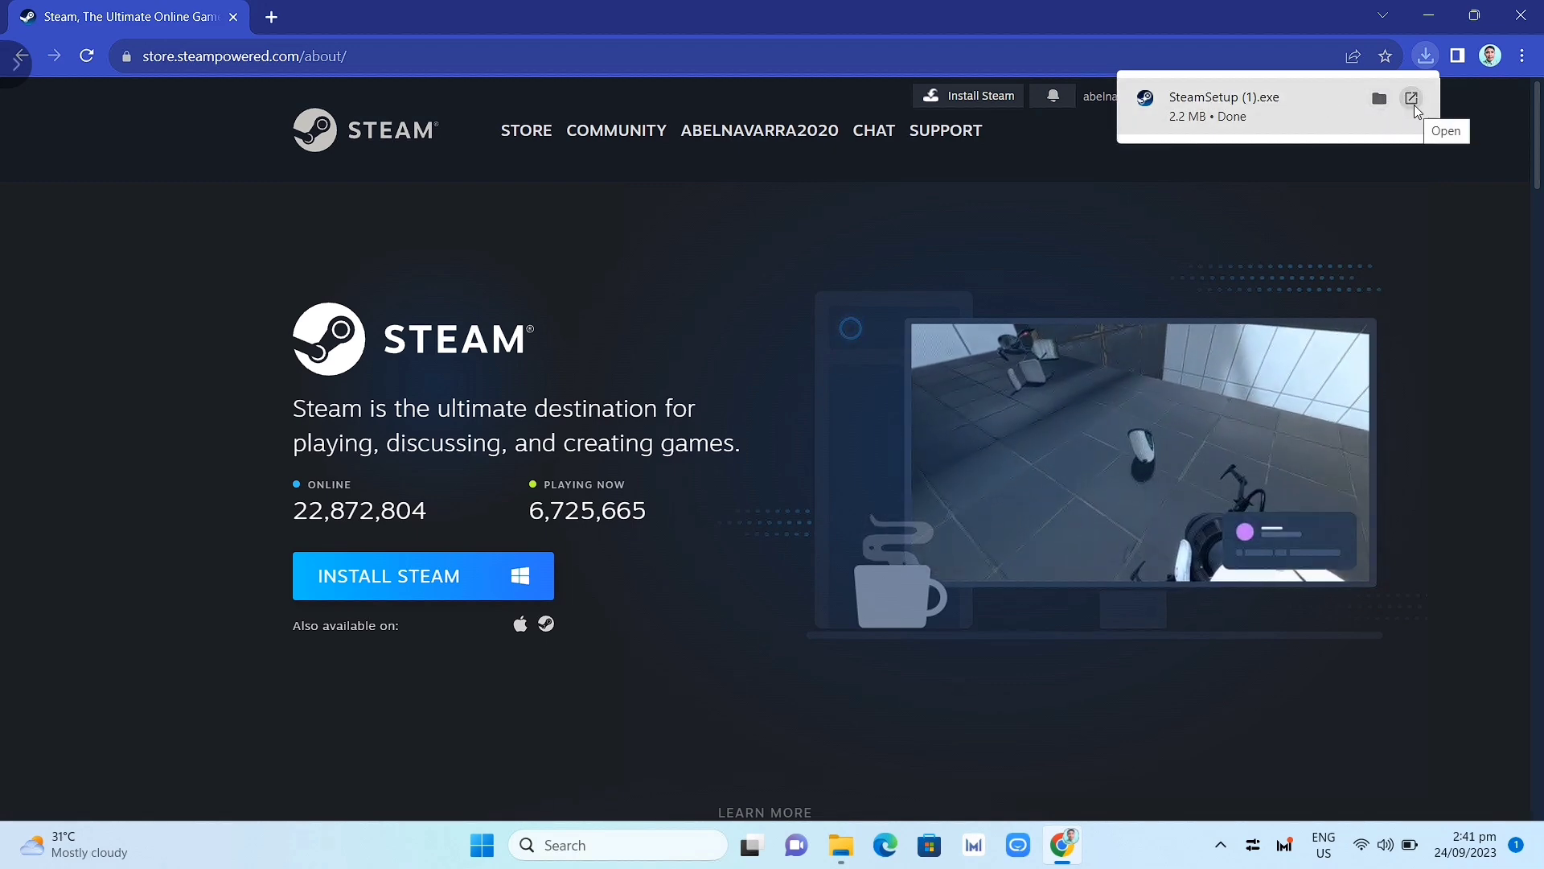
{"action": "left_click", "coordinate": [1411, 100]}
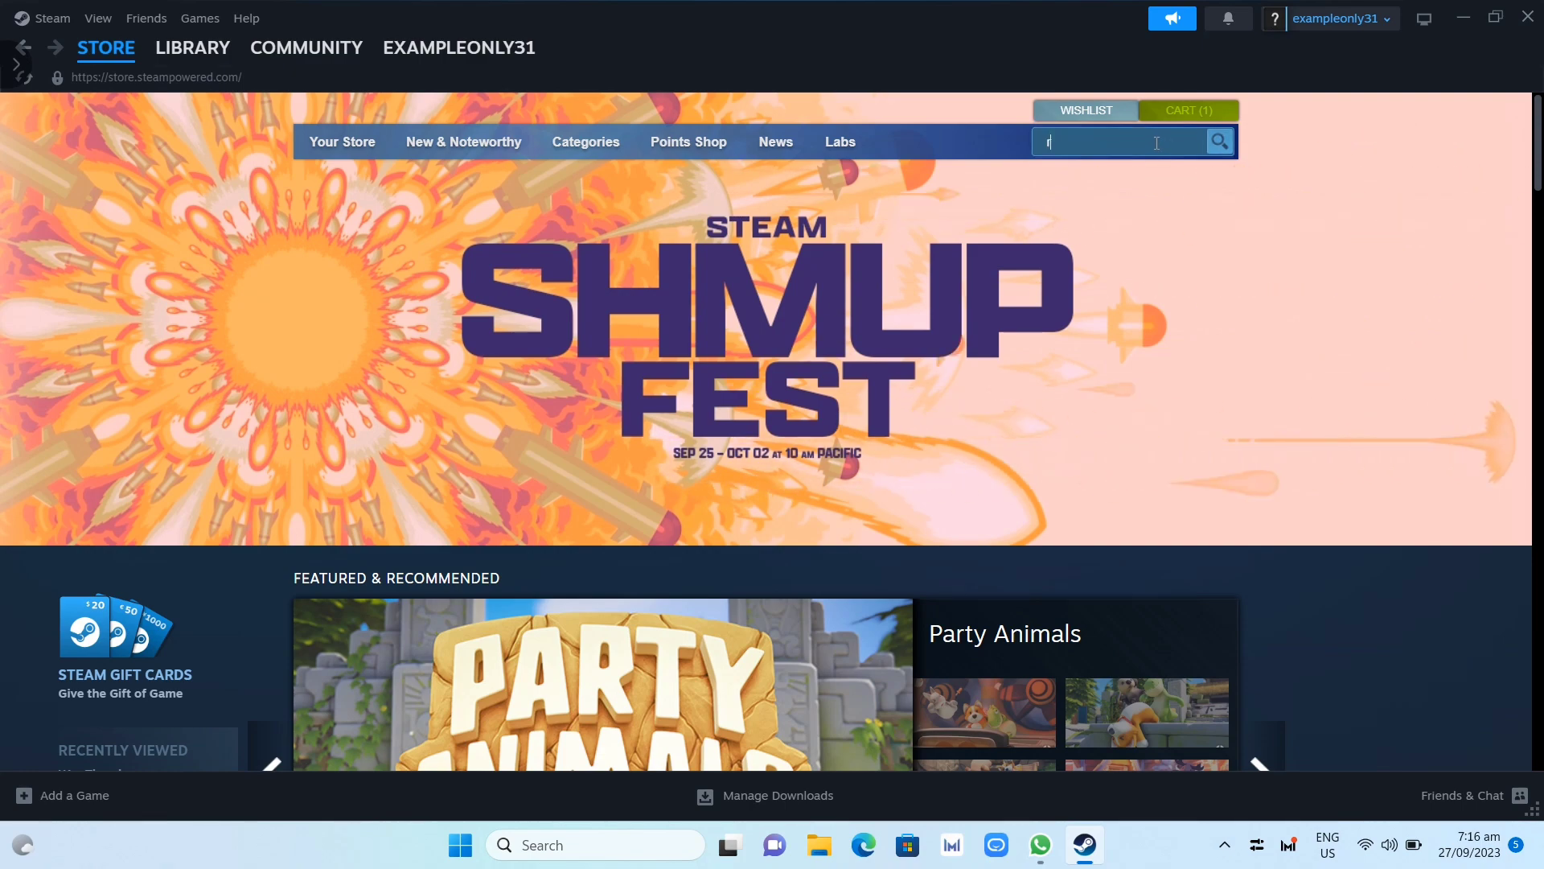
{"action": "type", "text": "read ded"}
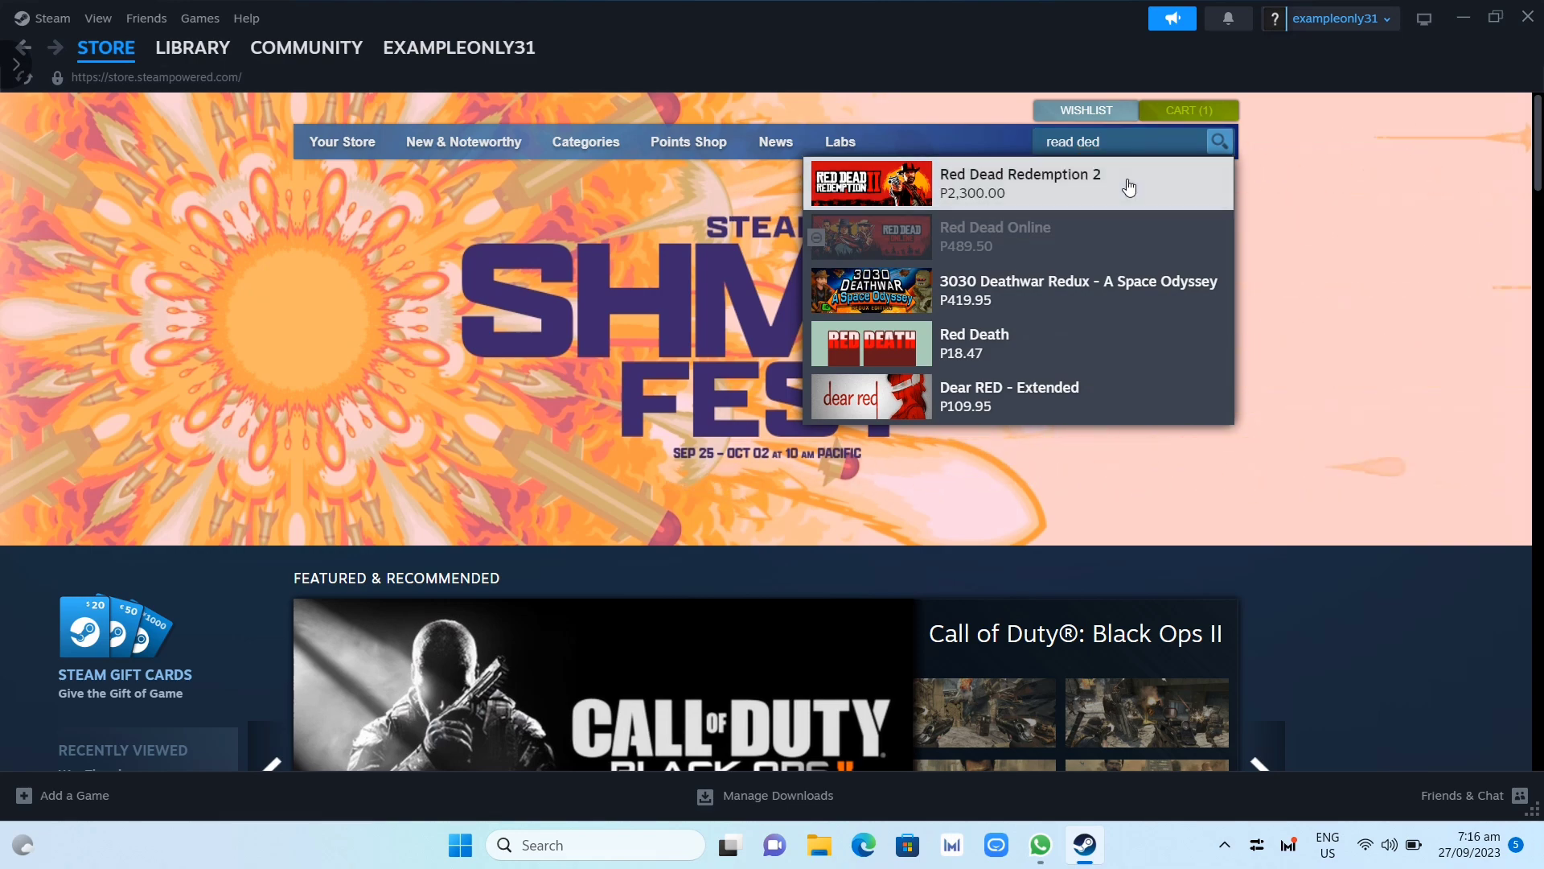
- Open the Red Dead Redemption 2 search result and add its standard edition to the cart
{"action": "left_click", "coordinate": [1128, 187]}
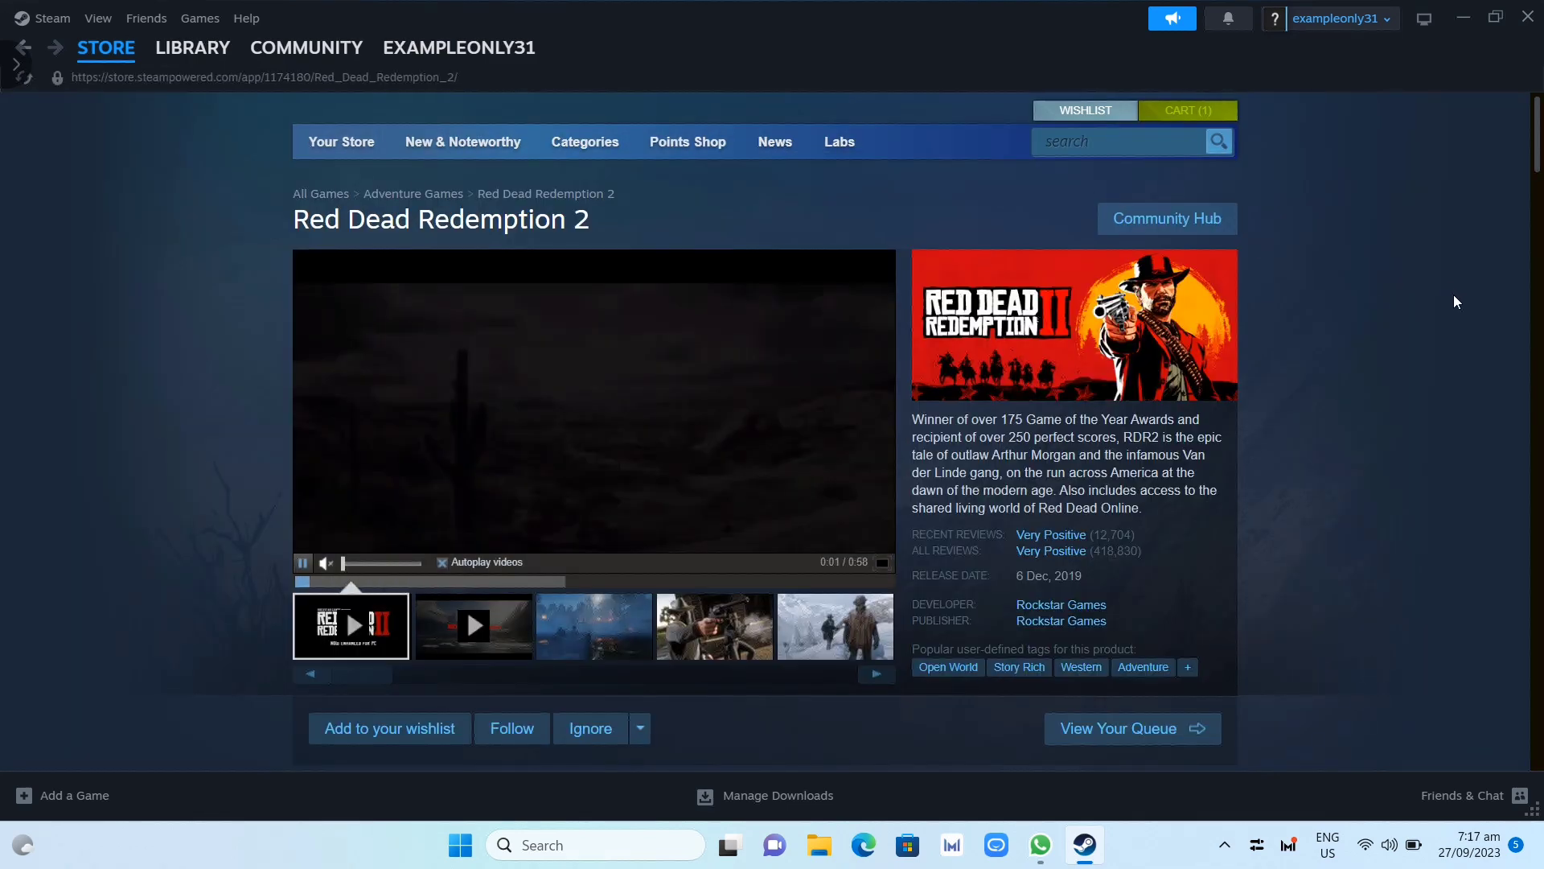
{"action": "scroll", "coordinate": [1457, 299], "scroll_direction": "down", "scroll_amount": 5}
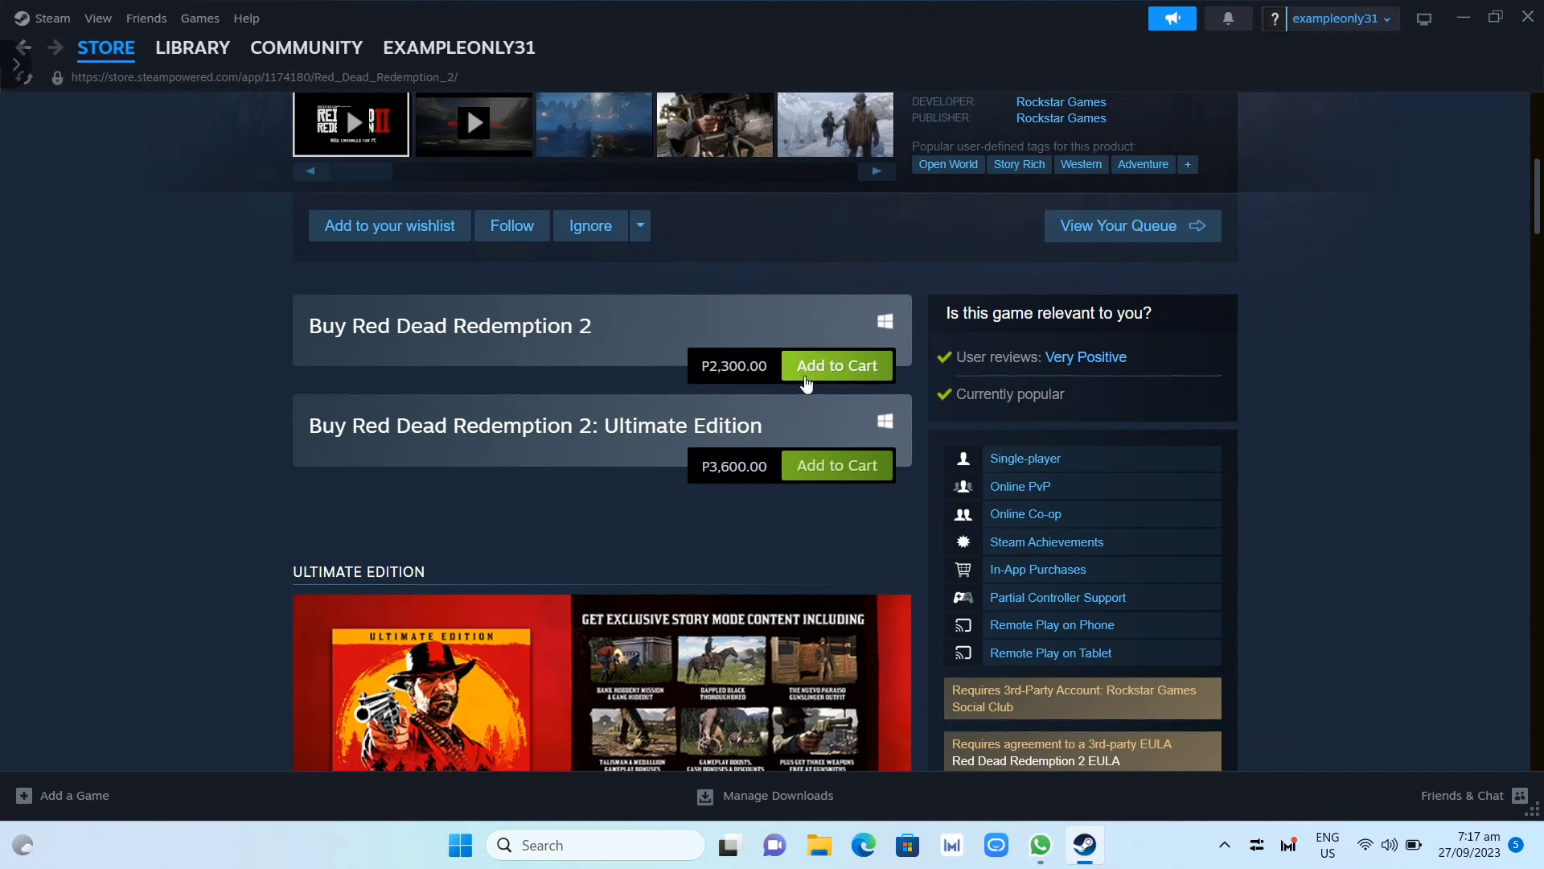
{"action": "left_click", "coordinate": [827, 366]}
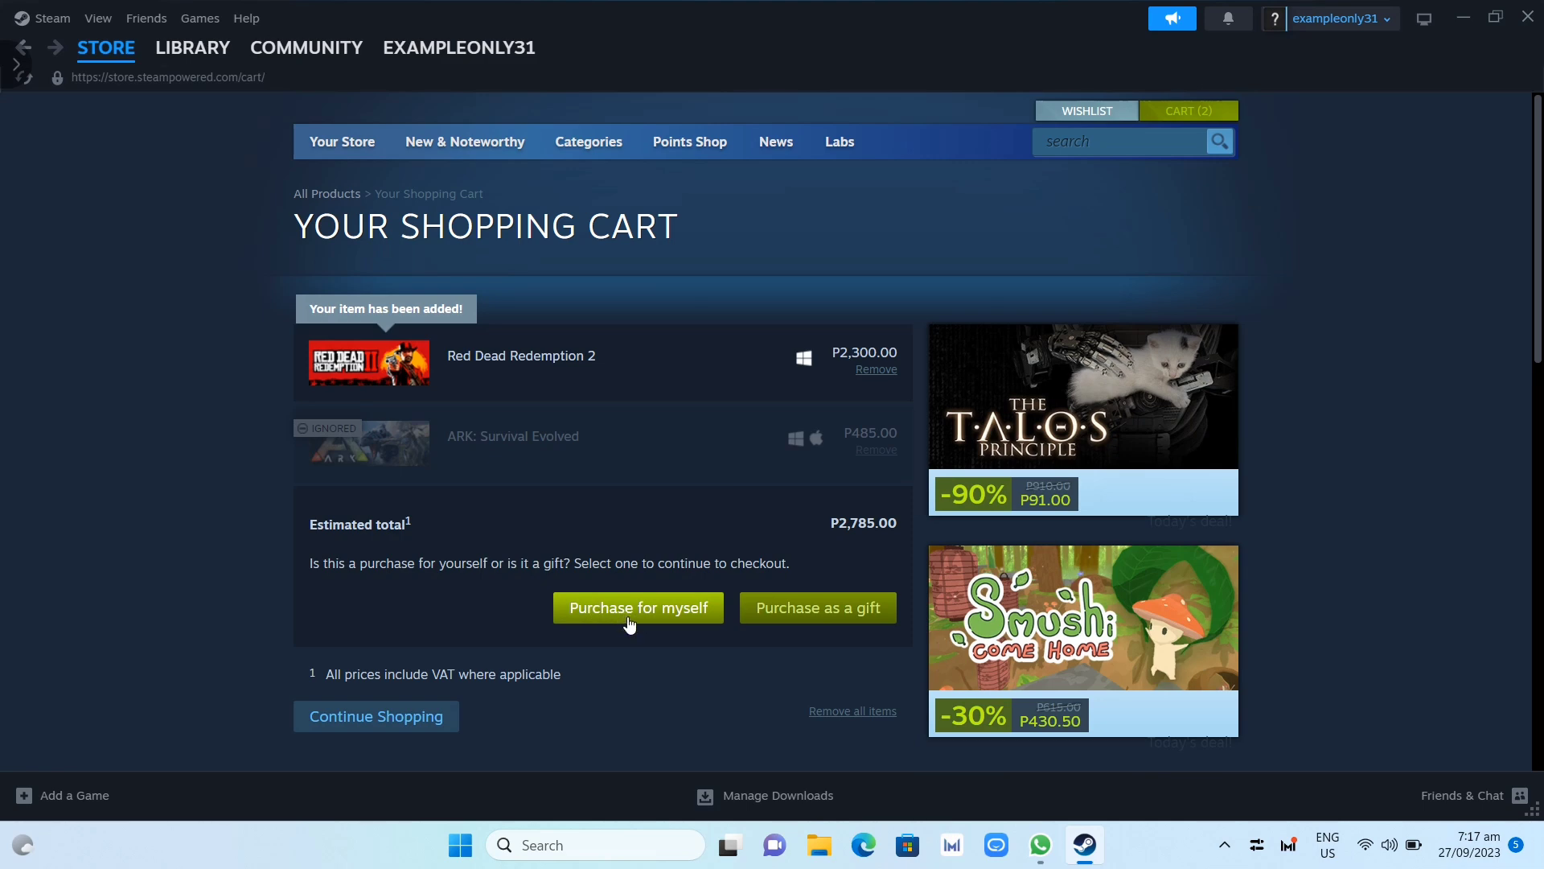
- Purchase Red Dead Redemption 2 for myself and continue with PayPal as payment
{"action": "left_click", "coordinate": [611, 616]}
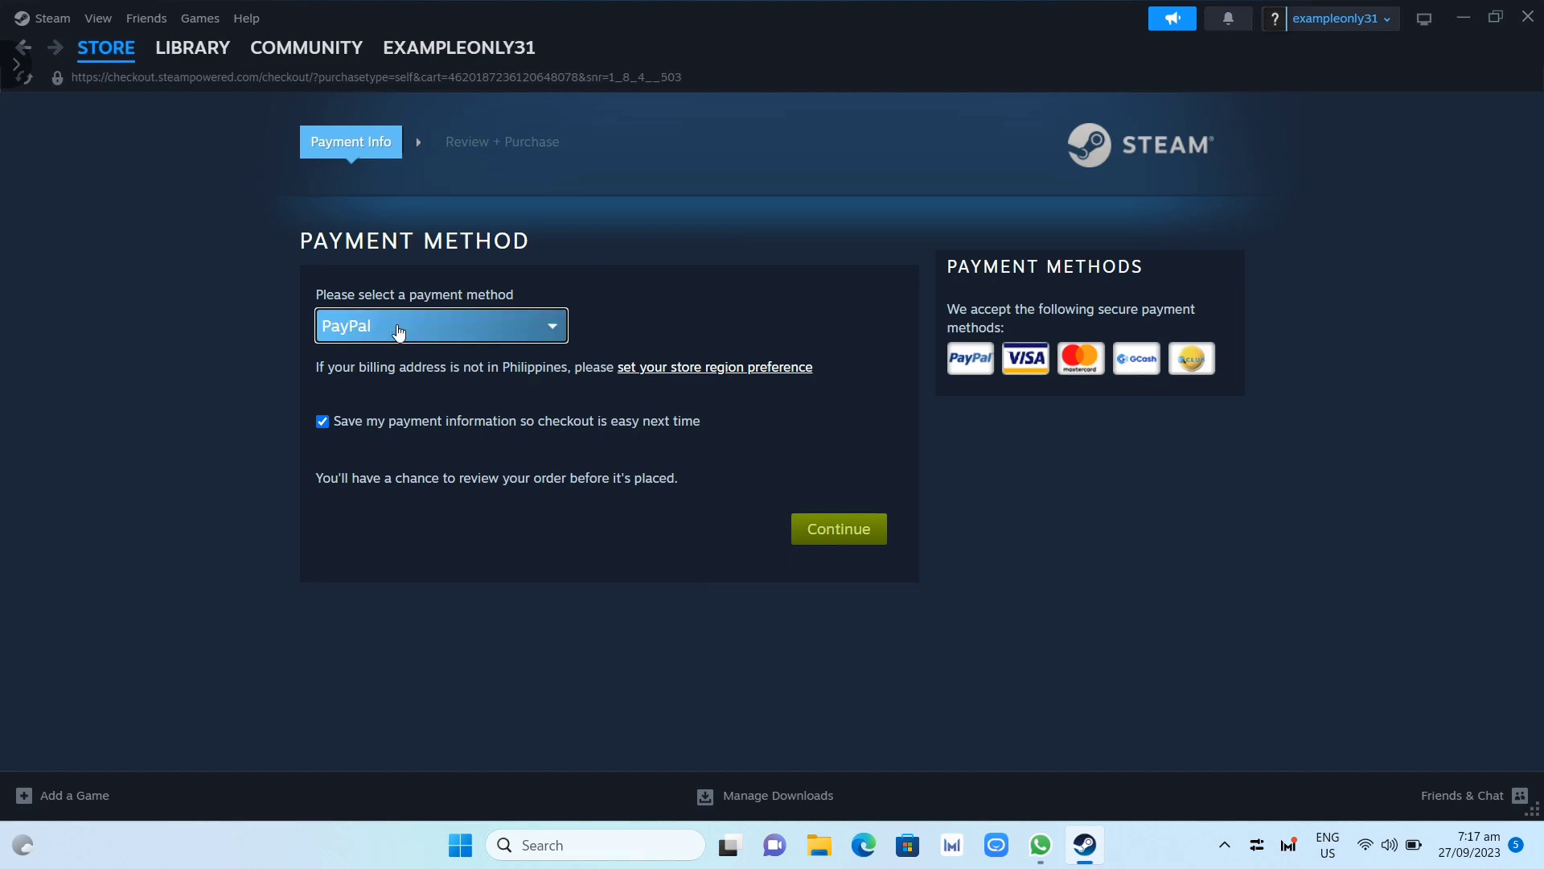
{"action": "left_click", "coordinate": [833, 537]}
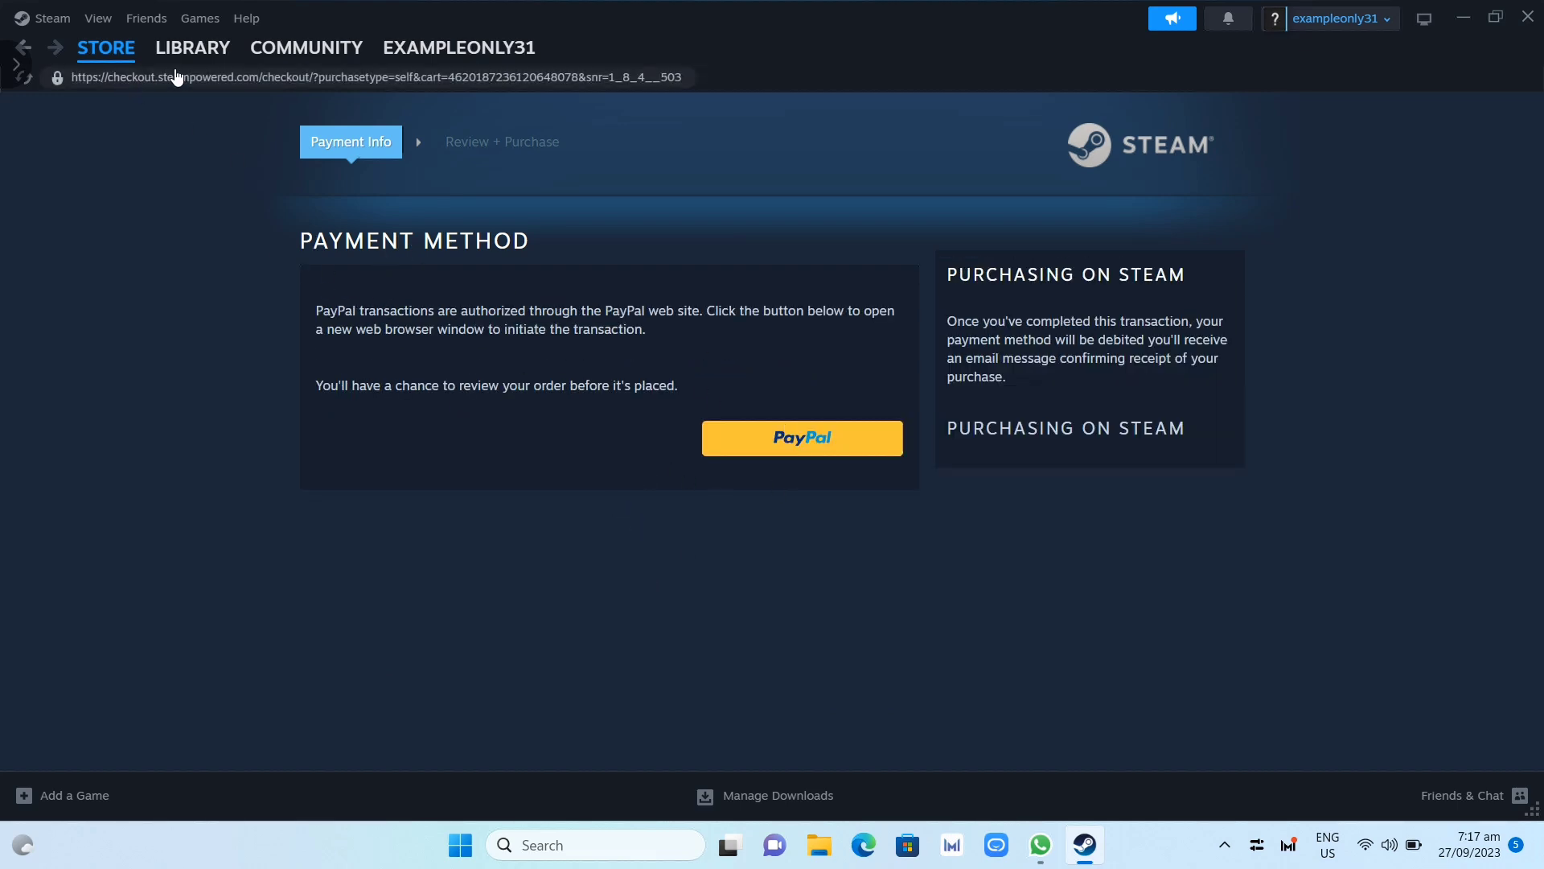
- Switch to Library Home showing eFootball 2024, VPet-Simulator and War Thunder
{"action": "left_click", "coordinate": [200, 82]}
{"action": "mouse_move", "coordinate": [191, 46]}
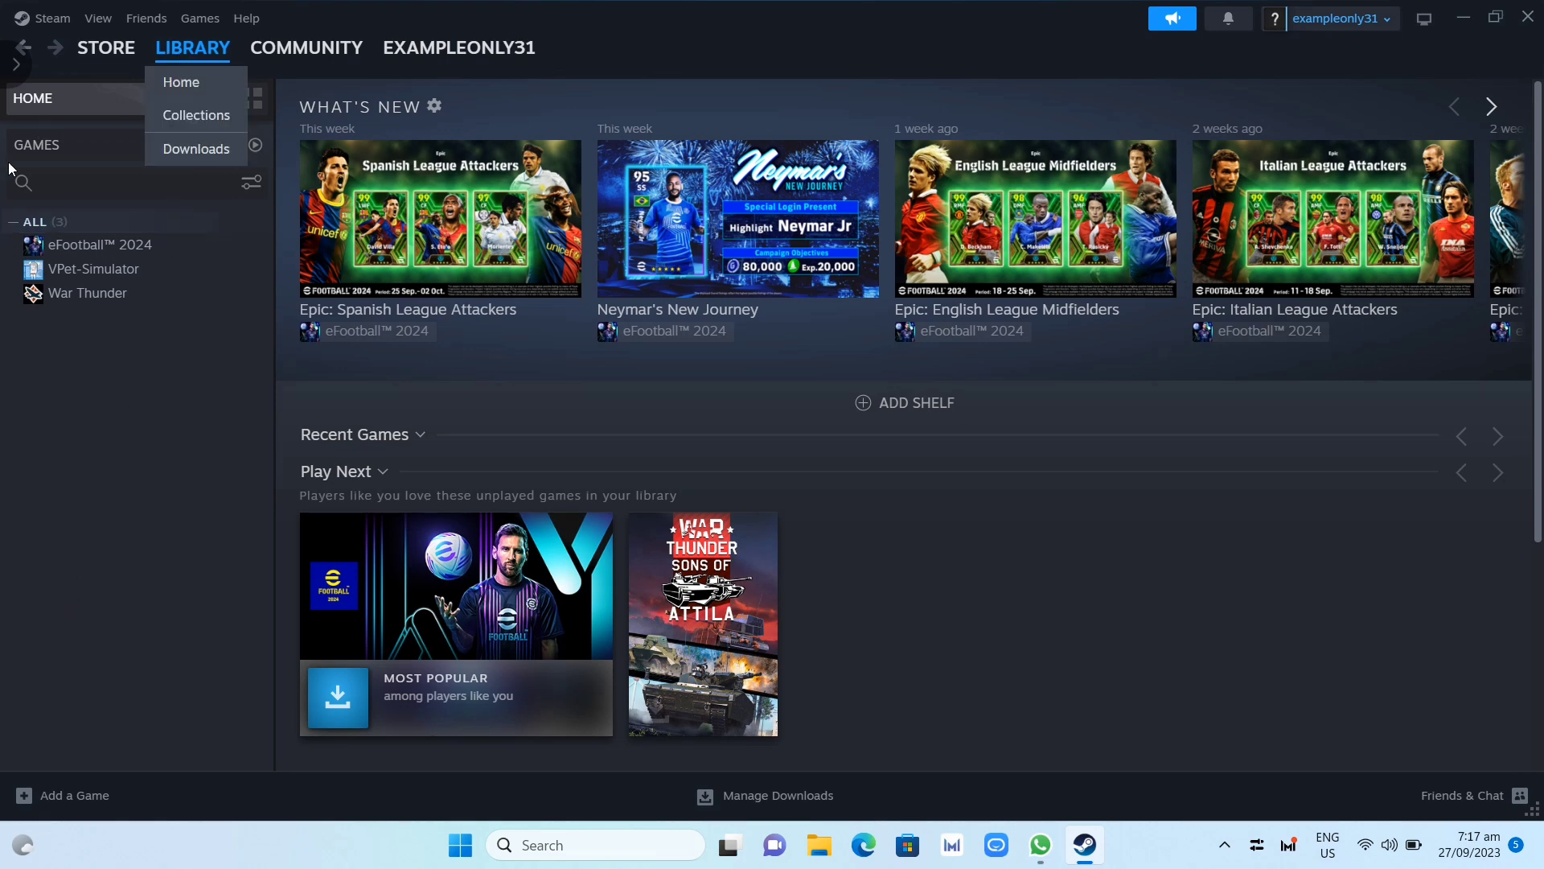